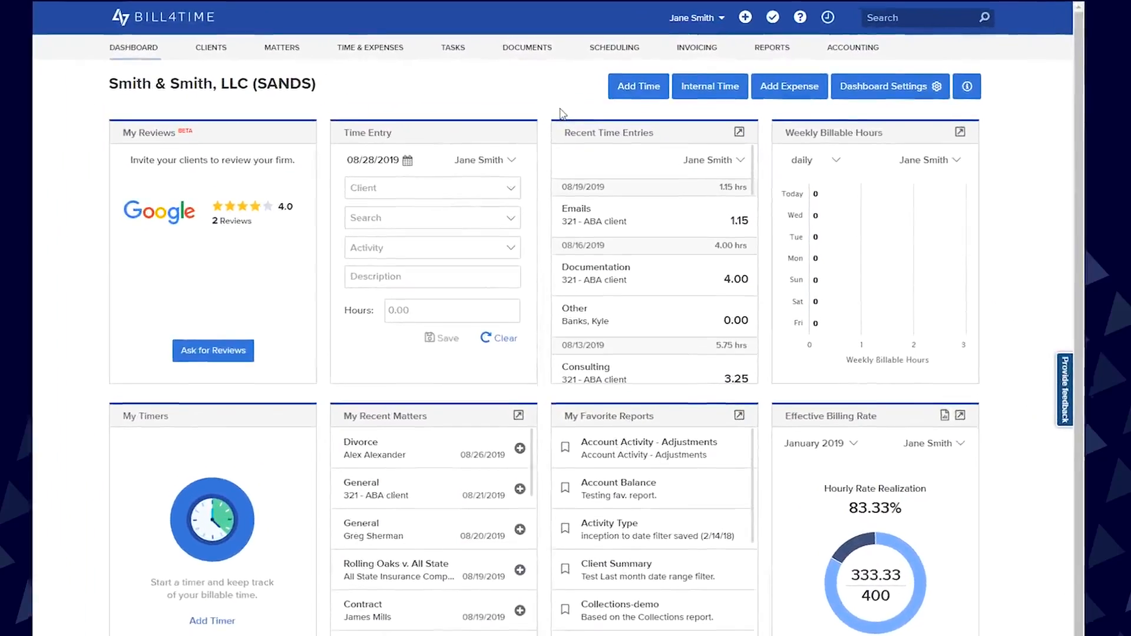
Open the Users list, view the profile of the limited user and return to the list
{"action": "left_click", "coordinate": [722, 18]}
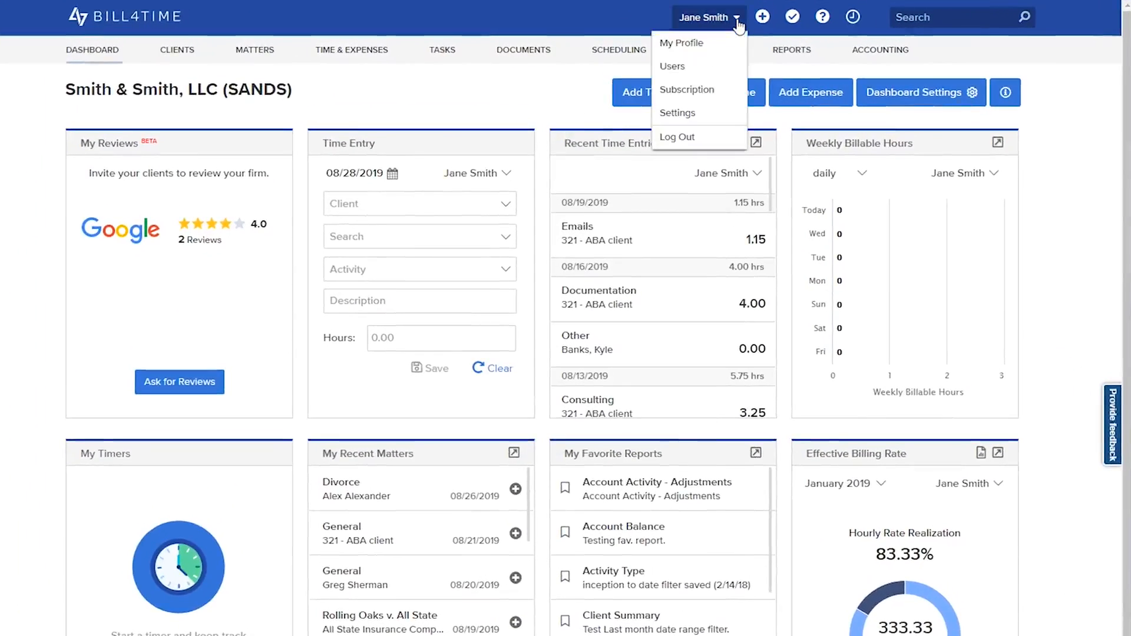
{"action": "left_click", "coordinate": [728, 66]}
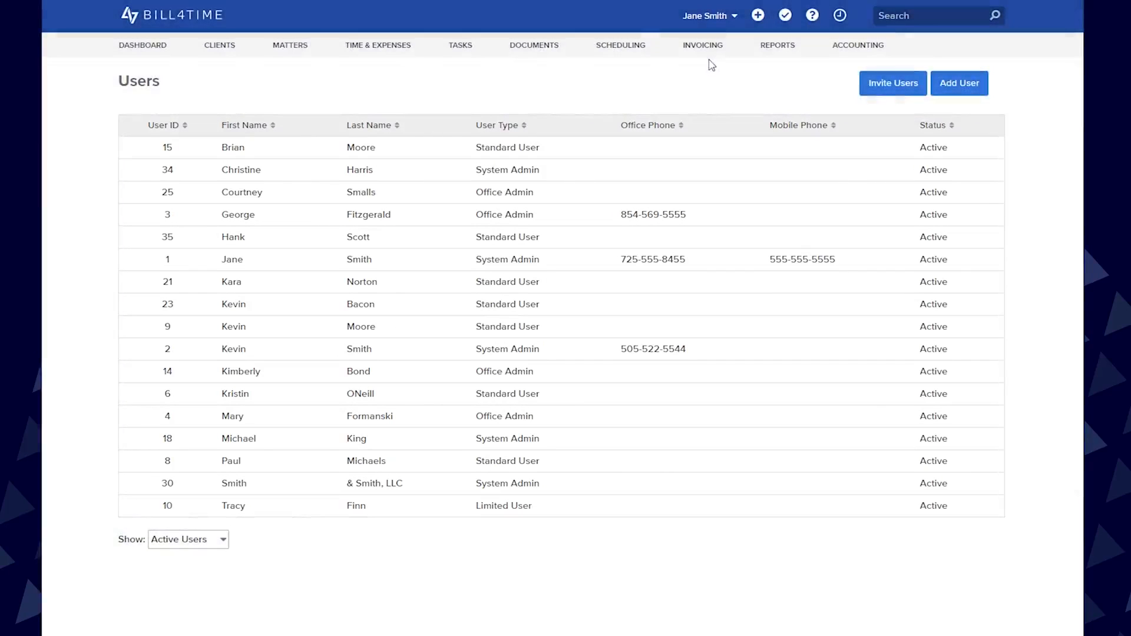
{"action": "left_click", "coordinate": [223, 540]}
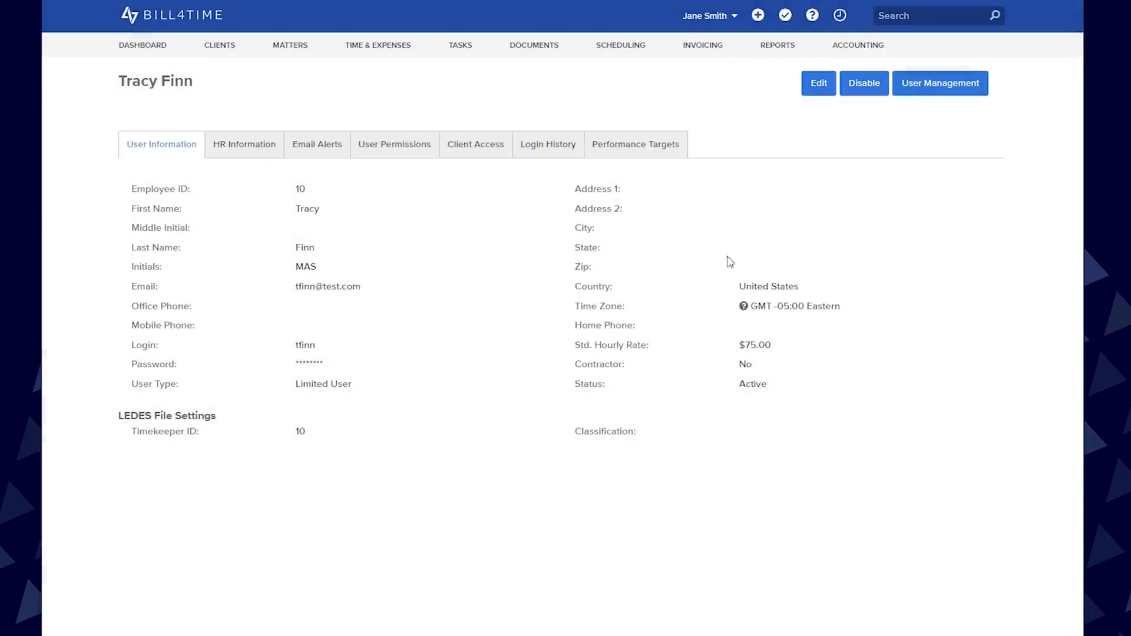
{"action": "left_click", "coordinate": [946, 89]}
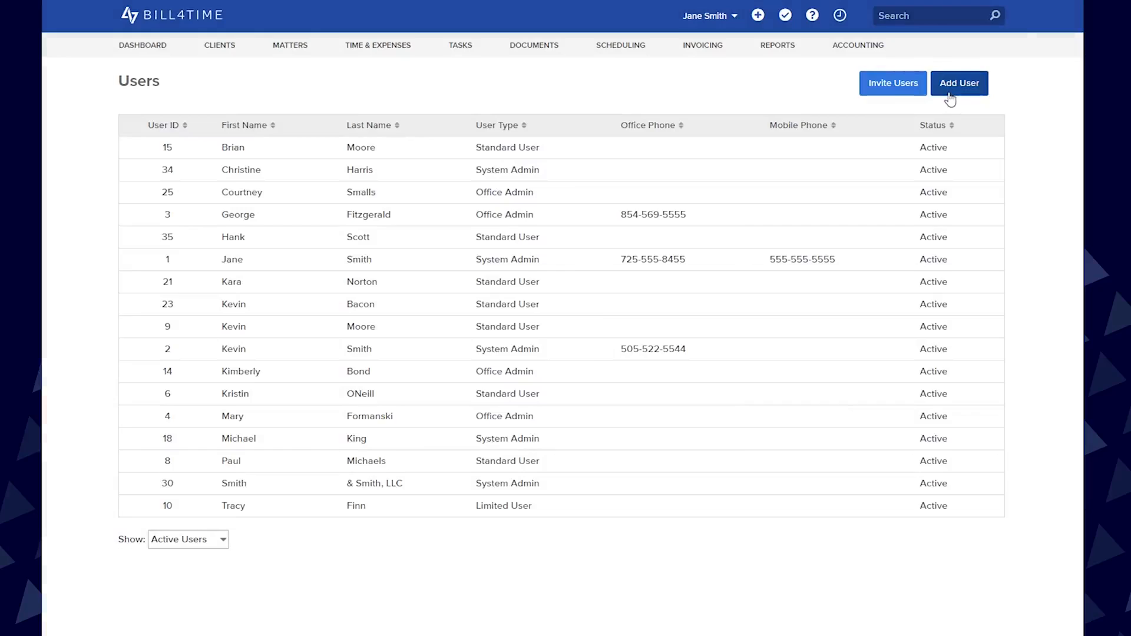
Start a new user record and enter the user's first name, last name and e-mail address
{"action": "left_click", "coordinate": [951, 92]}
{"action": "left_click", "coordinate": [401, 194]}
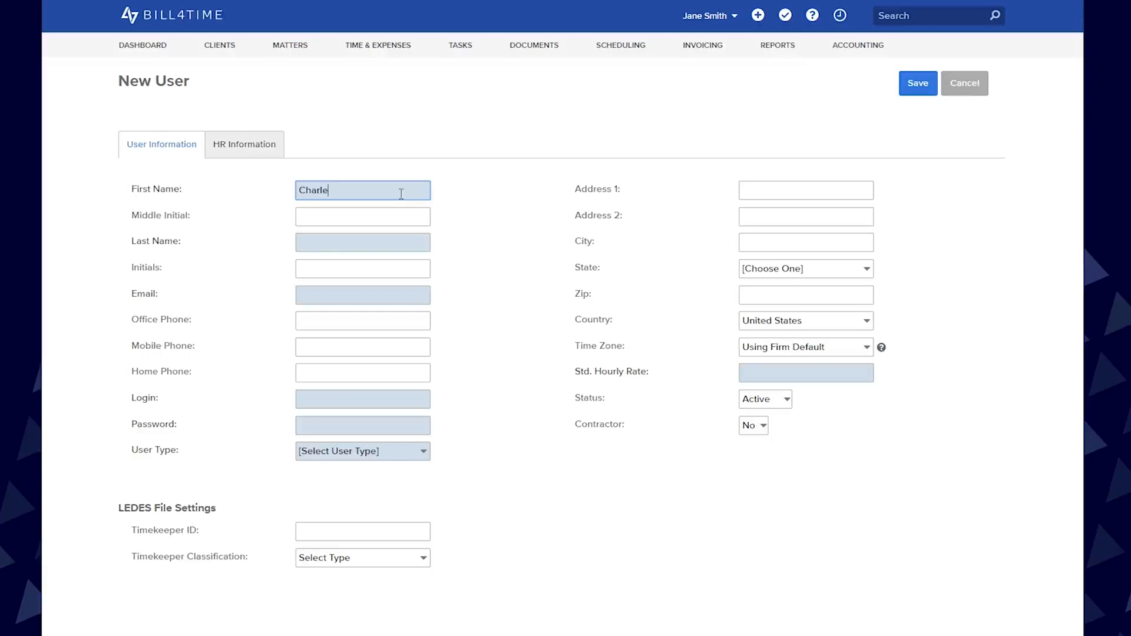
{"action": "left_click", "coordinate": [401, 247]}
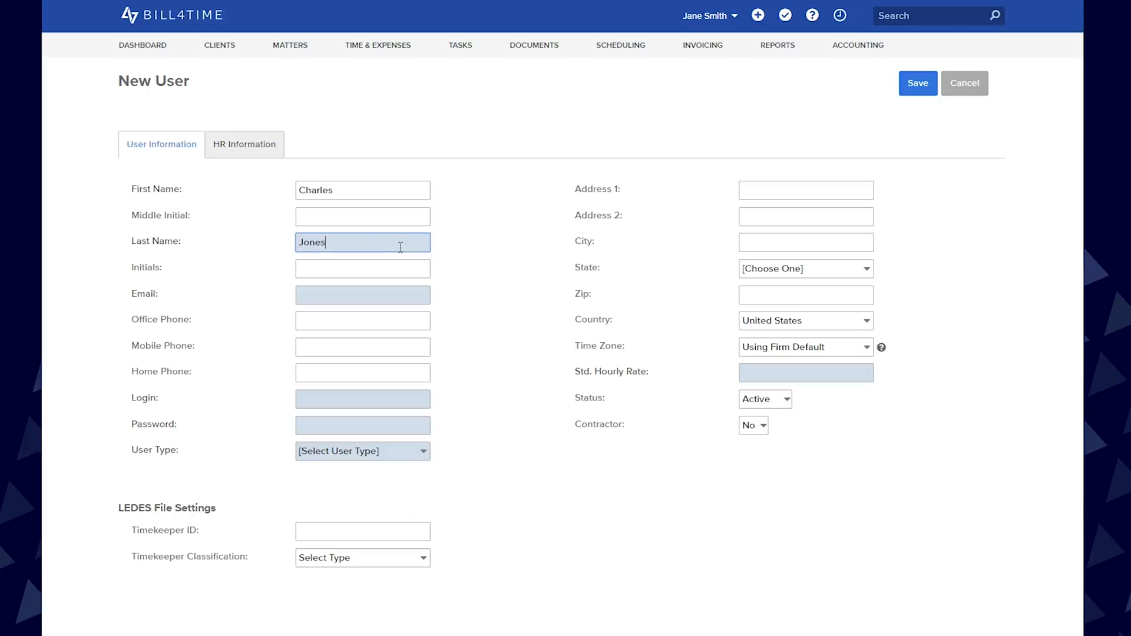
{"action": "left_click", "coordinate": [401, 294]}
{"action": "type", "text": "cjones@example.net"}
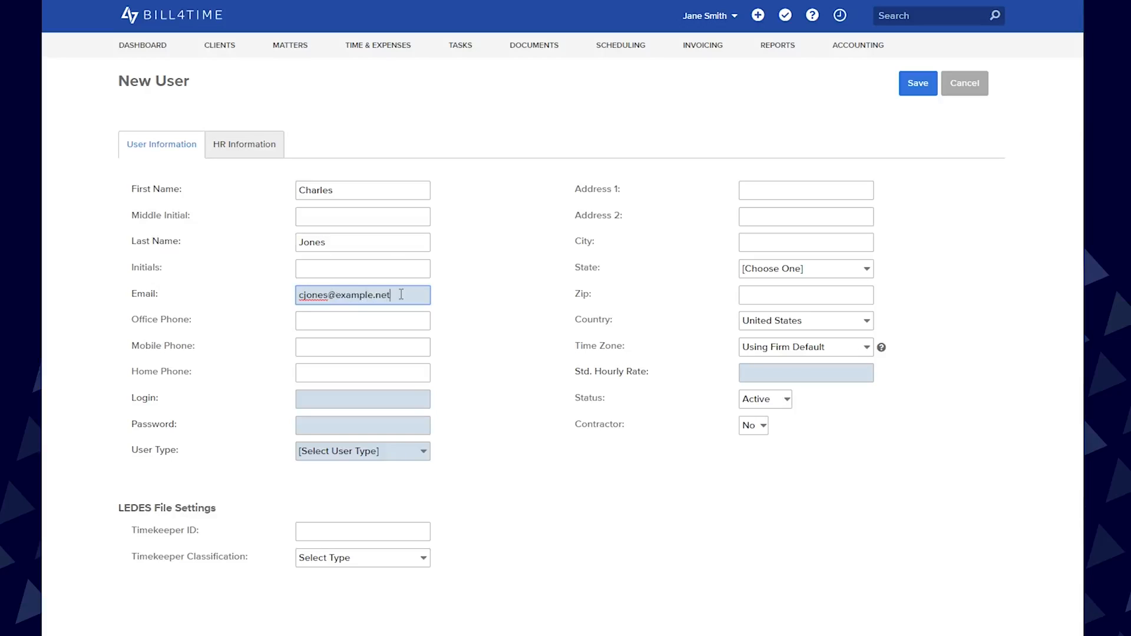
Enter the new user's e-mail address as the login and fill in the account password
{"action": "left_click", "coordinate": [404, 396]}
{"action": "type", "text": "cjones@example.net"}
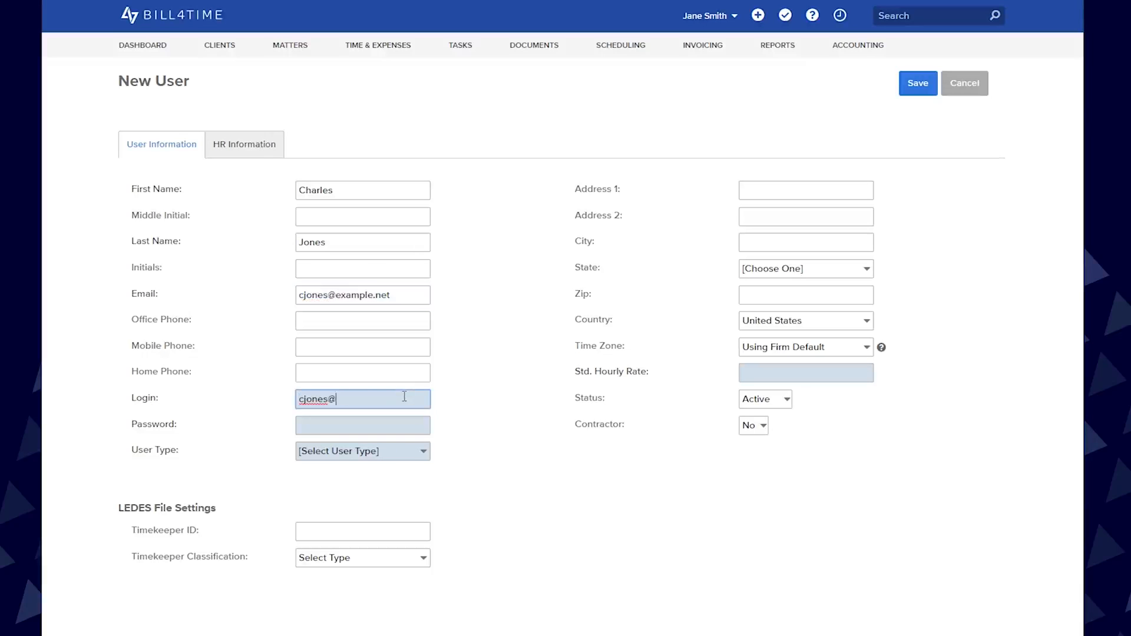
{"action": "left_click", "coordinate": [413, 426]}
{"action": "type", "text": "••••"}
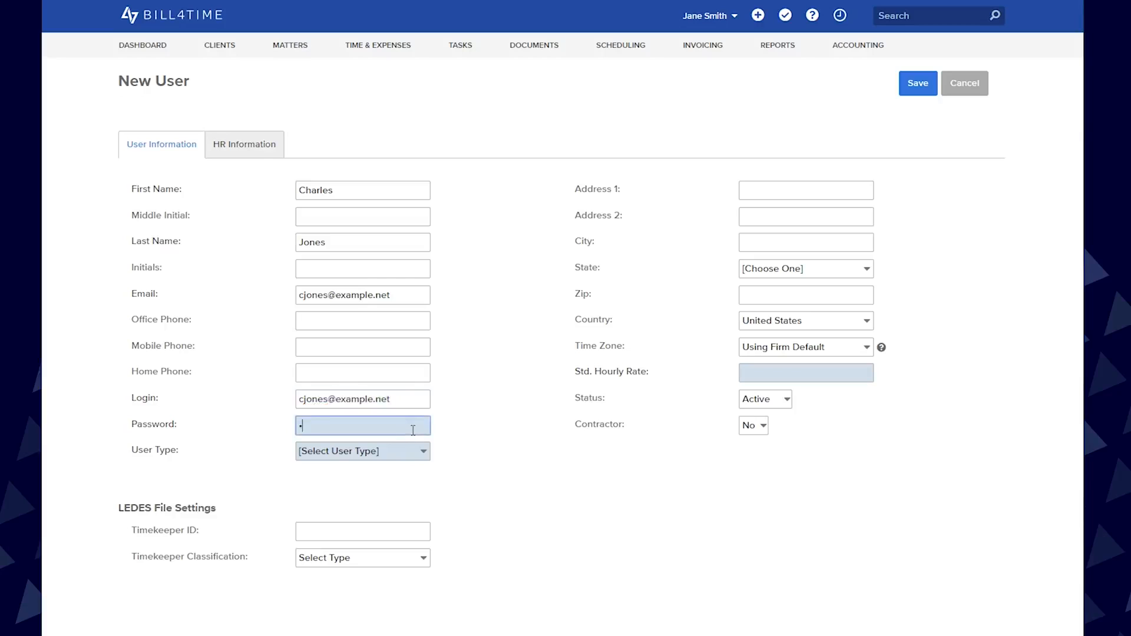
Set the new user's standard hourly rate to 200 and the user type to Standard User, and save the record
{"action": "left_click", "coordinate": [765, 382]}
{"action": "type", "text": "200"}
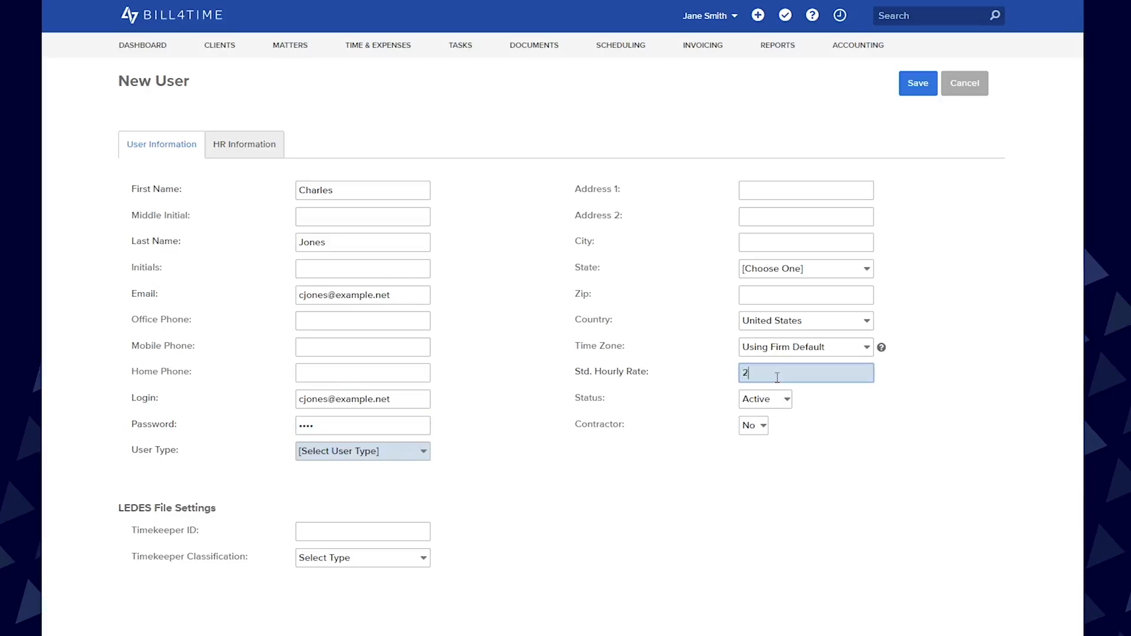
{"action": "left_click", "coordinate": [420, 453]}
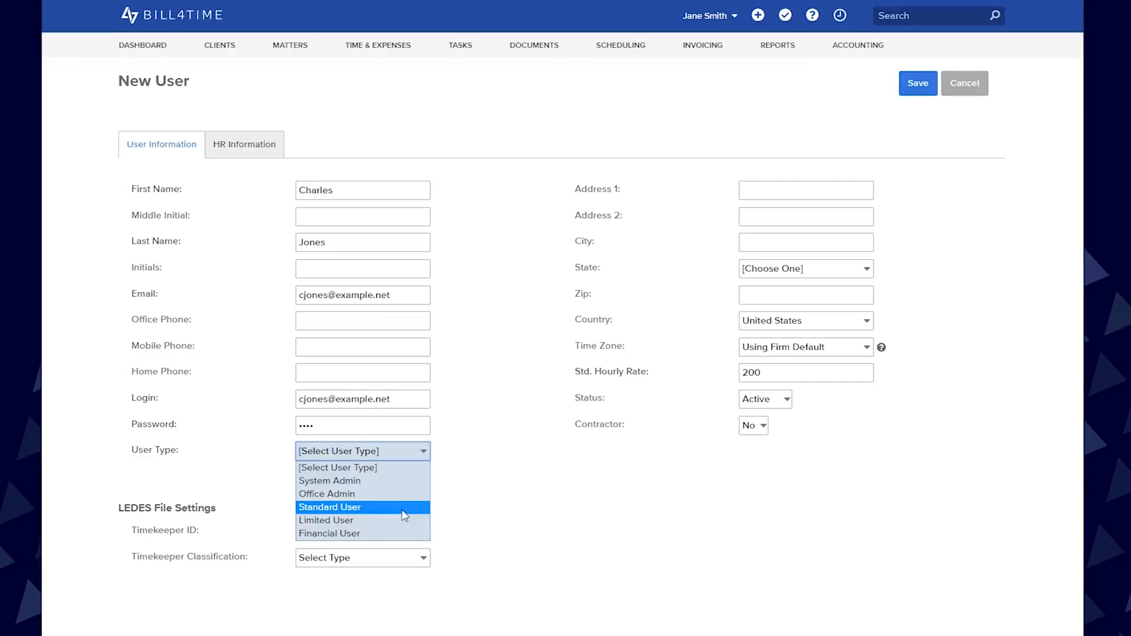
{"action": "left_click", "coordinate": [405, 510]}
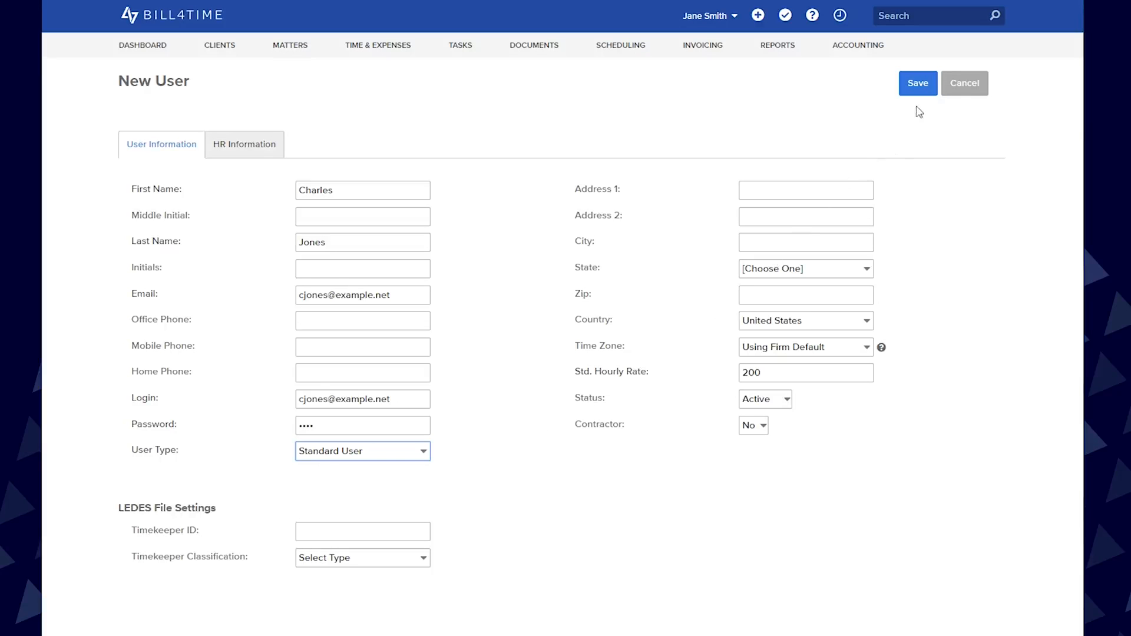
{"action": "left_click", "coordinate": [918, 86]}
{"action": "left_click", "coordinate": [628, 86]}
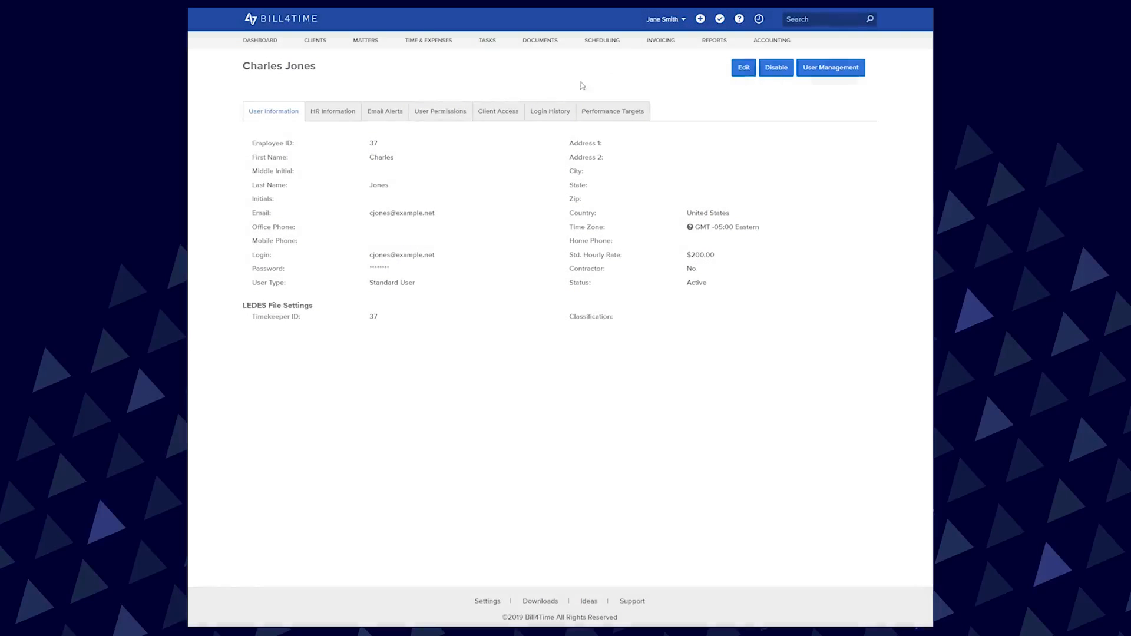
Review the new user's permissions from System Administration through Account Manager Settings
{"action": "left_click", "coordinate": [459, 121]}
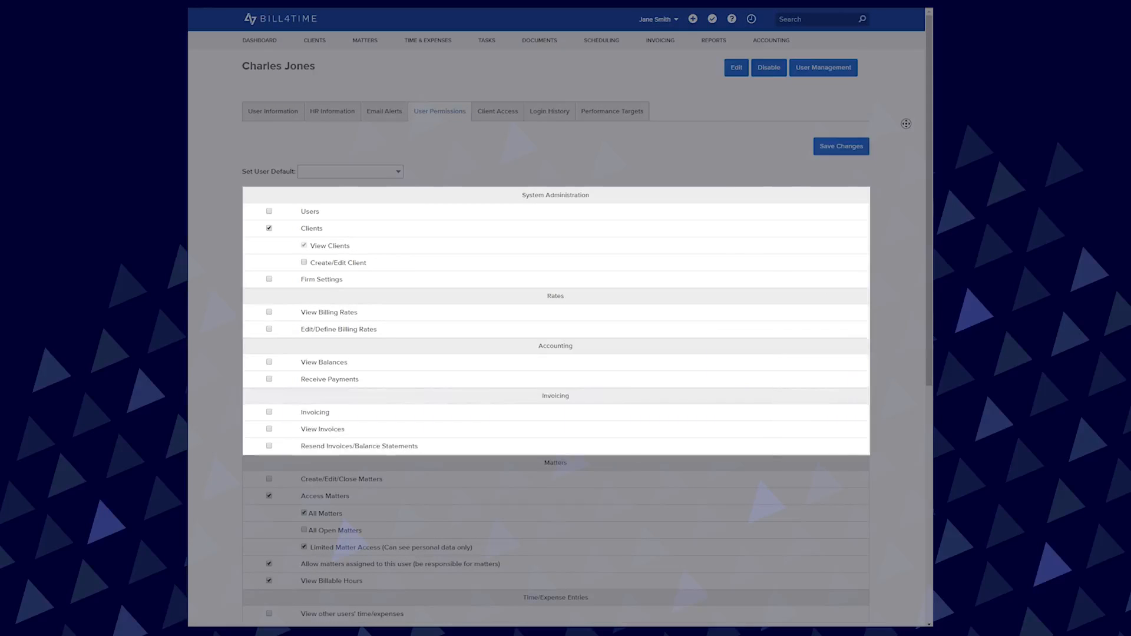
{"action": "scroll", "coordinate": [906, 124], "scroll_direction": "down", "scroll_amount": 7}
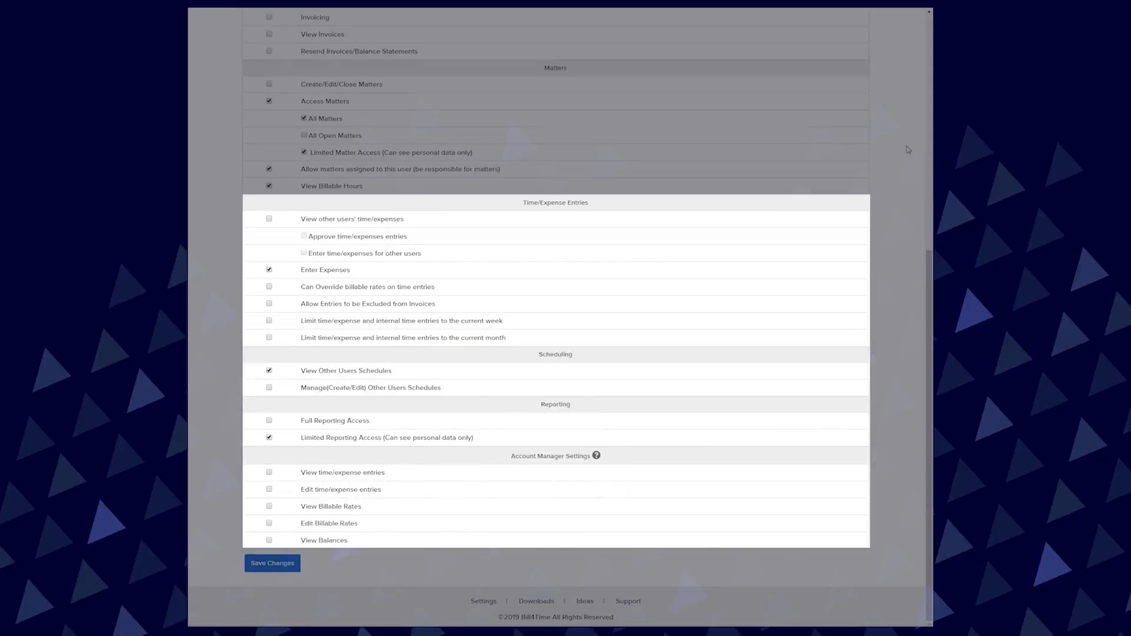
{"action": "scroll", "coordinate": [911, 135], "scroll_direction": "up", "scroll_amount": 4}
{"action": "scroll", "coordinate": [915, 117], "scroll_direction": "up", "scroll_amount": 3}
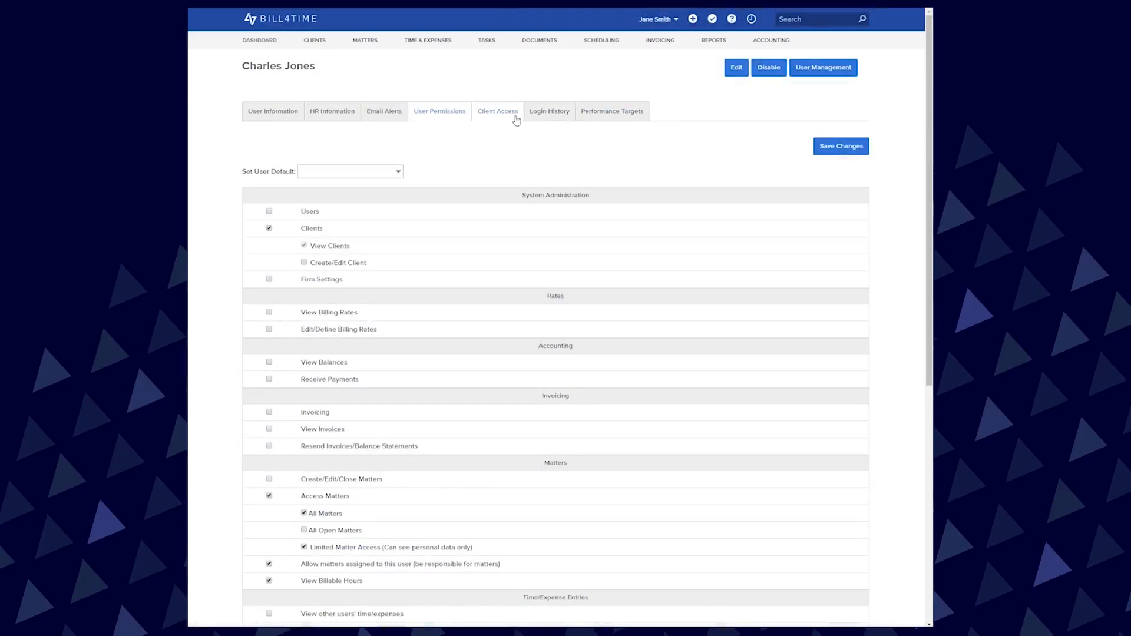
Give the user Limited Access to clients, excluding All State Insurance Company and the second and third listed clients, and save the changes
{"action": "left_click", "coordinate": [511, 118]}
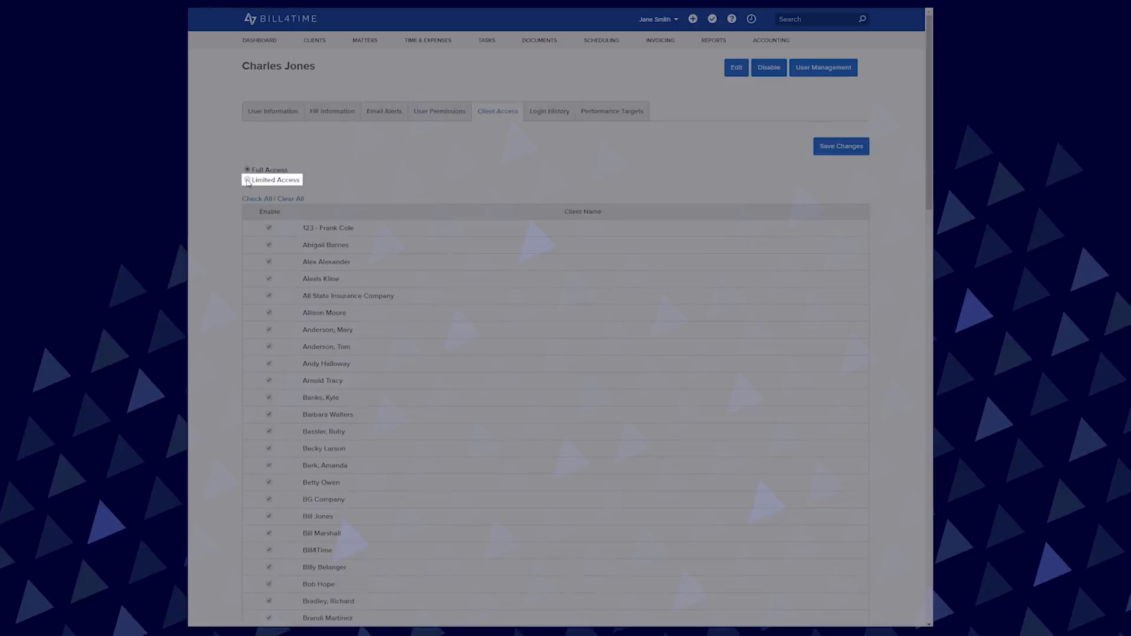
{"action": "left_click", "coordinate": [248, 180]}
{"action": "left_click", "coordinate": [269, 245]}
{"action": "left_click", "coordinate": [270, 261]}
{"action": "left_click", "coordinate": [270, 296]}
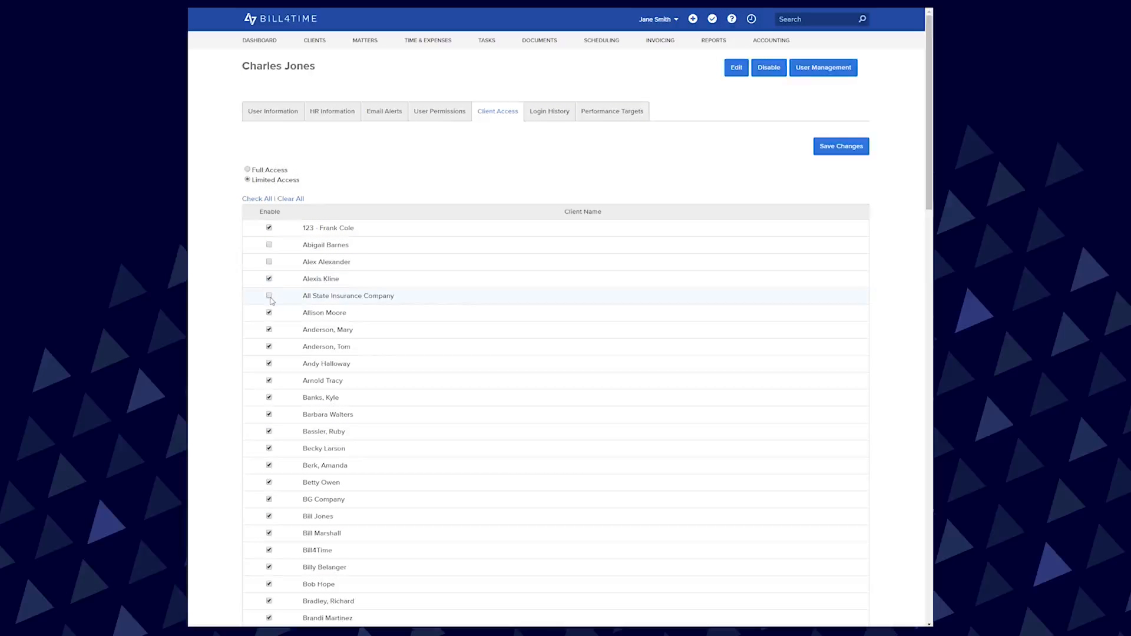
{"action": "left_click", "coordinate": [841, 151]}
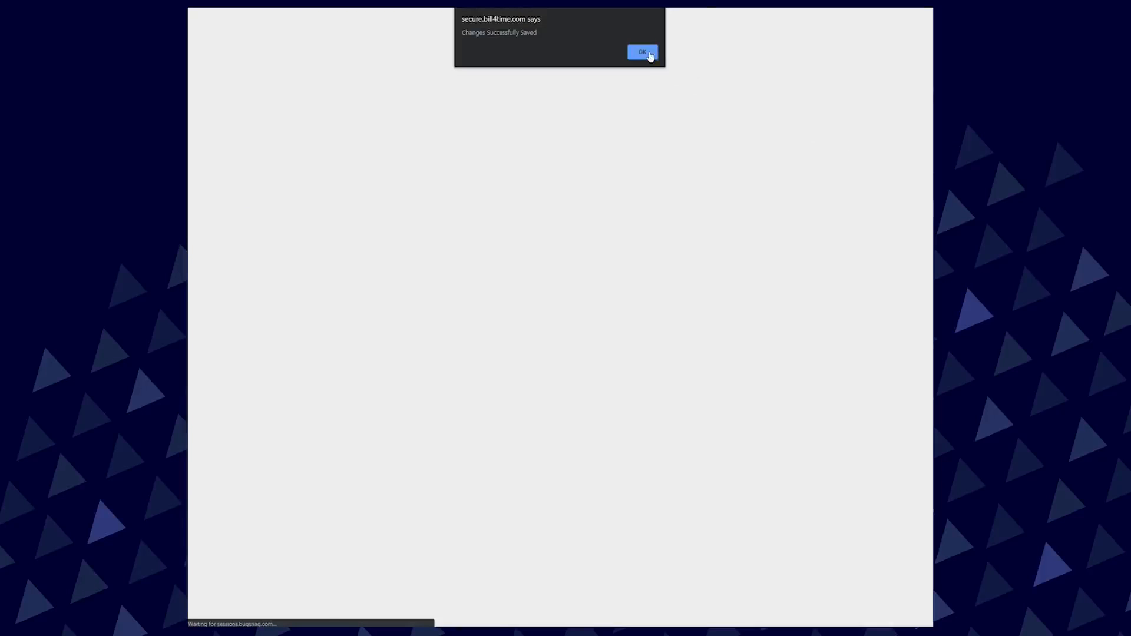
{"action": "left_click", "coordinate": [647, 53]}
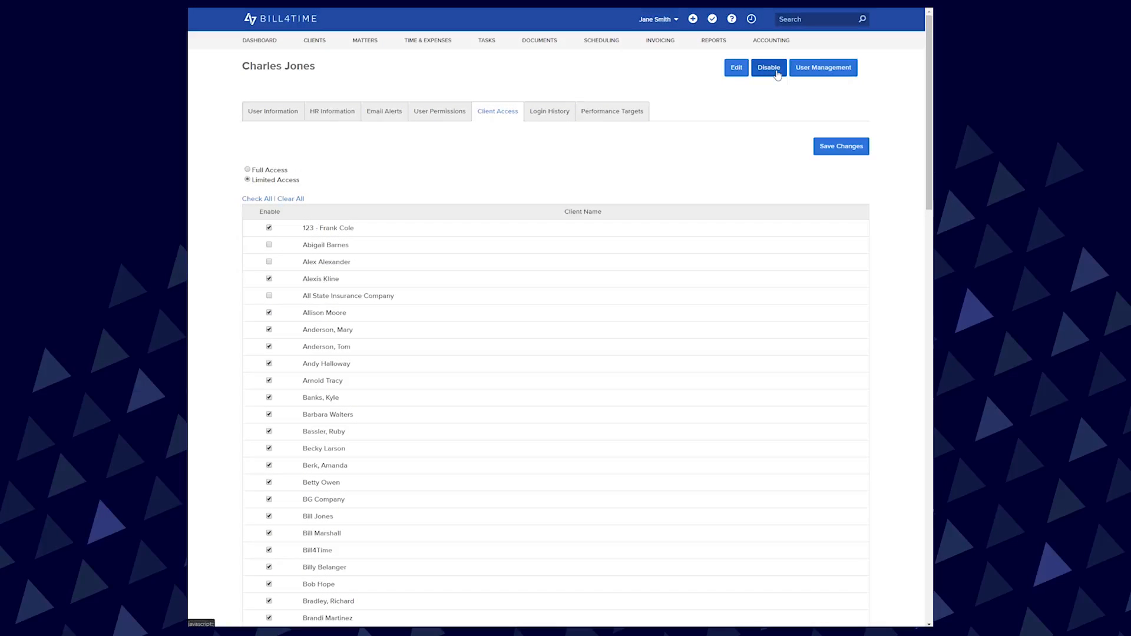
Disable the new user's account and accept the billing change
{"action": "left_click", "coordinate": [771, 69]}
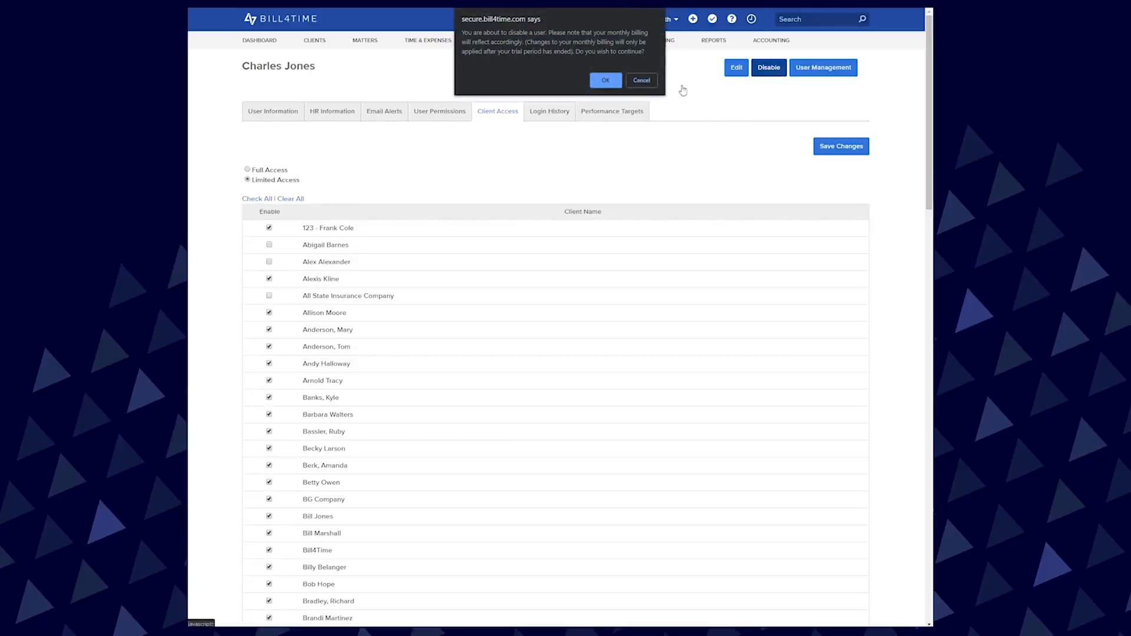
{"action": "left_click", "coordinate": [606, 81]}
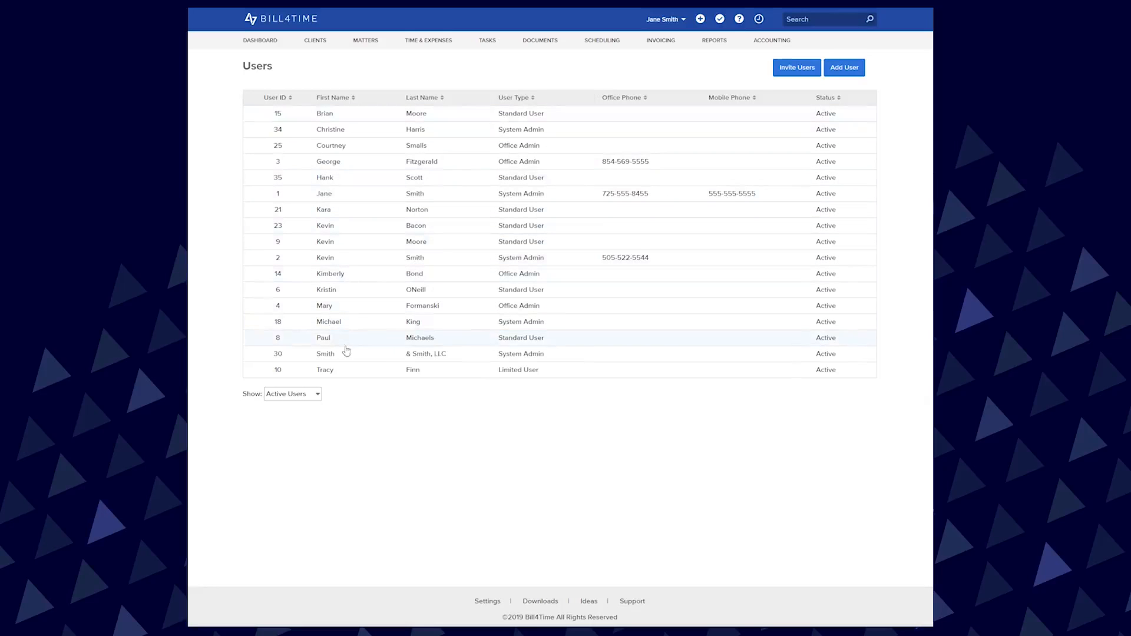
List active and disabled users together and reactivate the account of the standard user just disabled
{"action": "left_click", "coordinate": [317, 394]}
{"action": "left_click", "coordinate": [317, 406]}
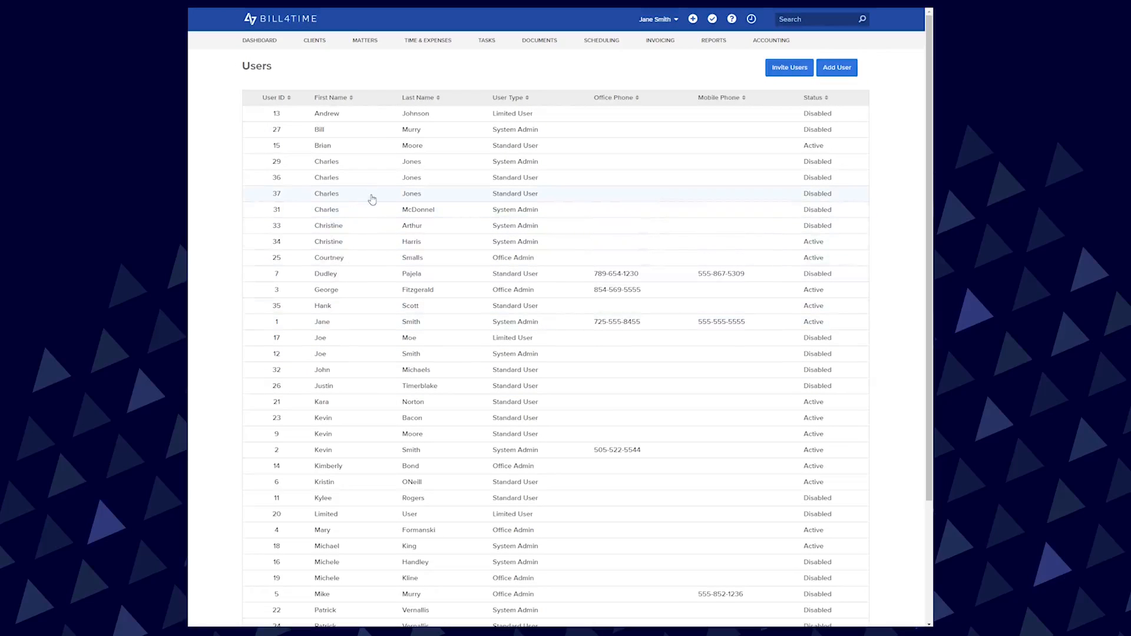
{"action": "left_click", "coordinate": [372, 199]}
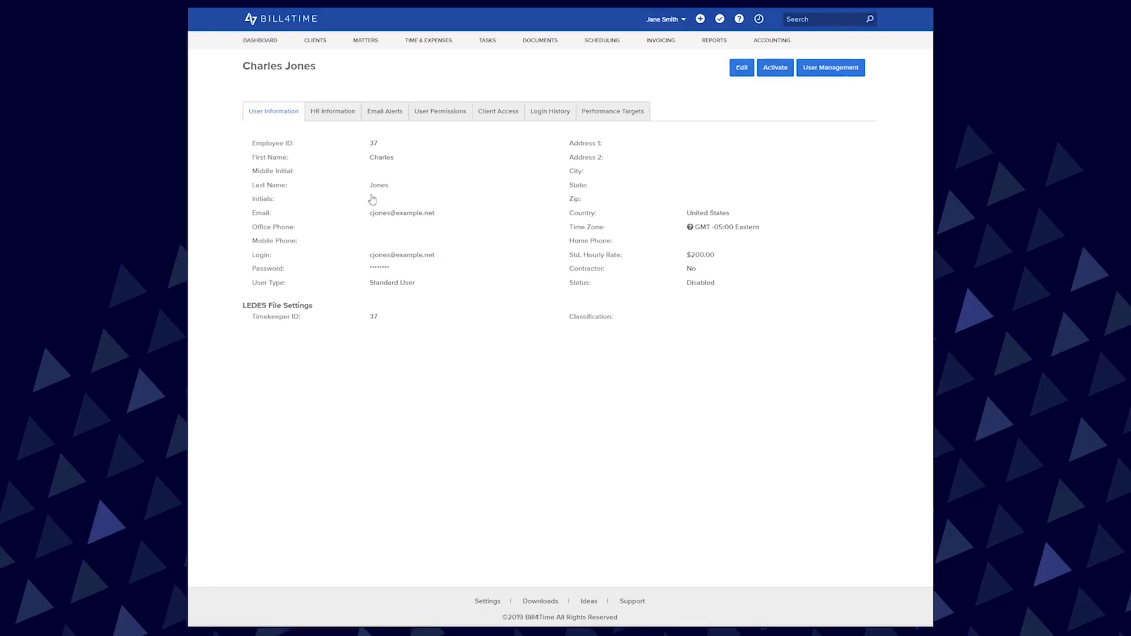
{"action": "left_click", "coordinate": [778, 68]}
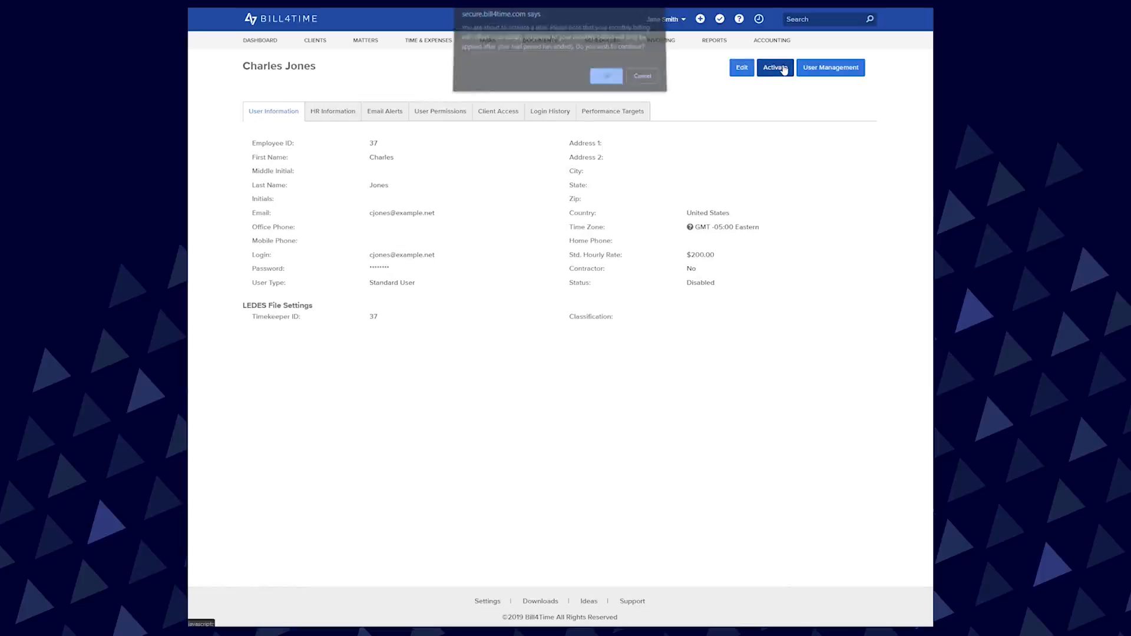
{"action": "left_click", "coordinate": [606, 81]}
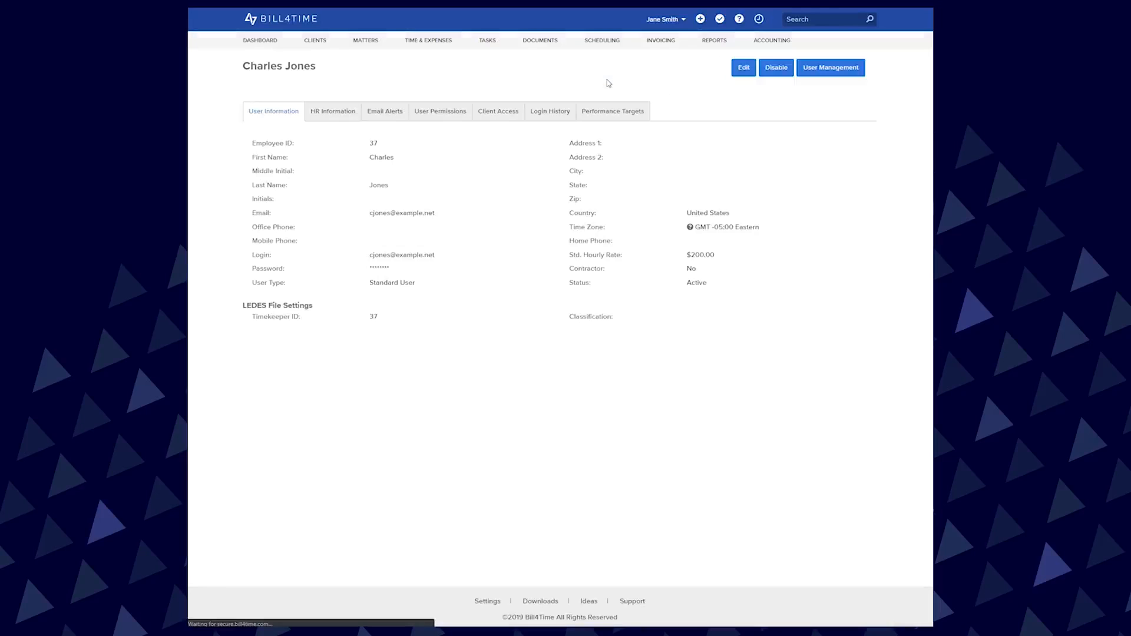